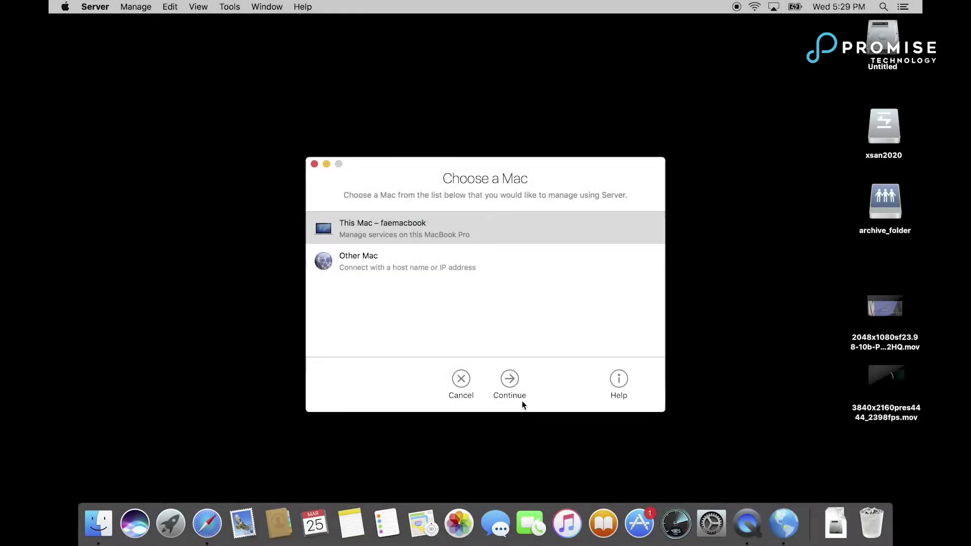
Log in as administrator, confirm xsan2020 on SAN XSAN_NAB is Available, then minimize Server.
left_click(511, 379)
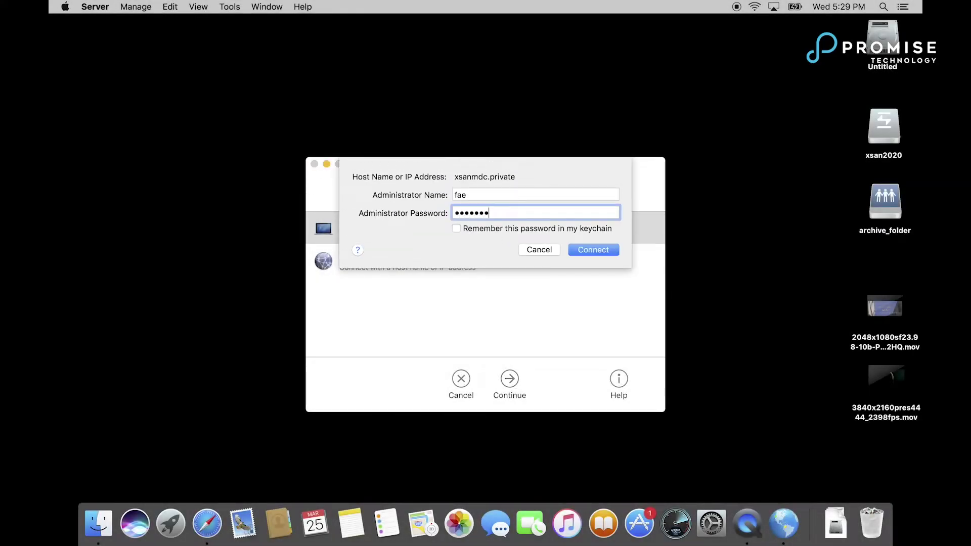
left_click(586, 252)
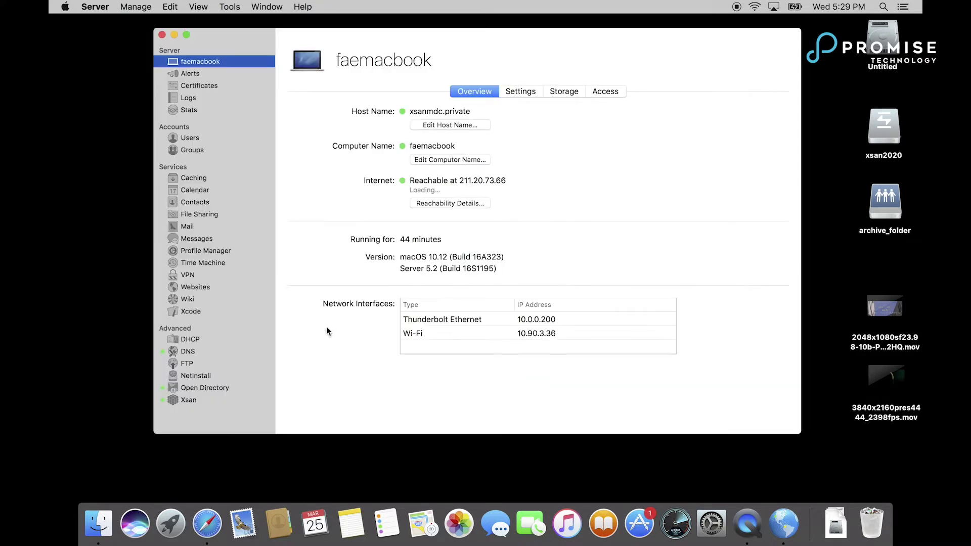
left_click(190, 401)
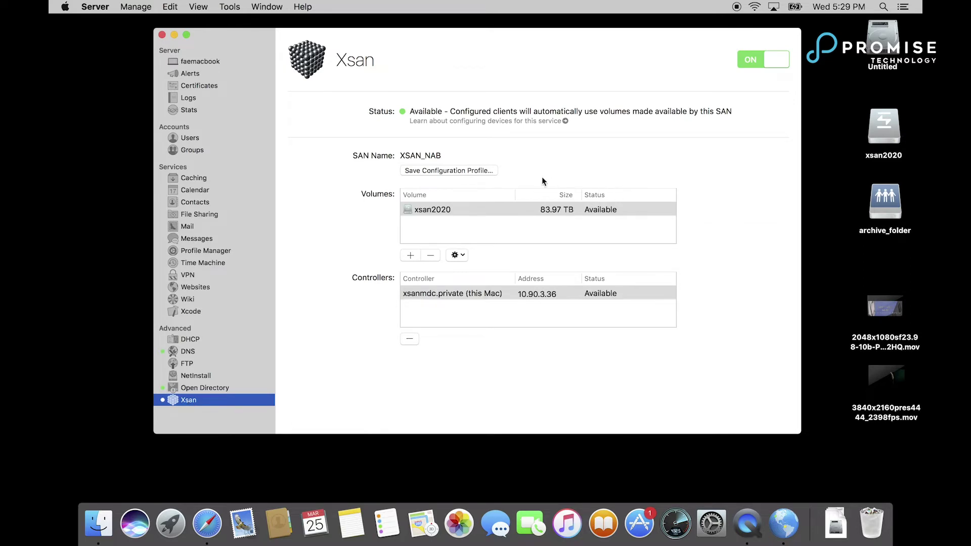
left_click(495, 211)
left_click(460, 255)
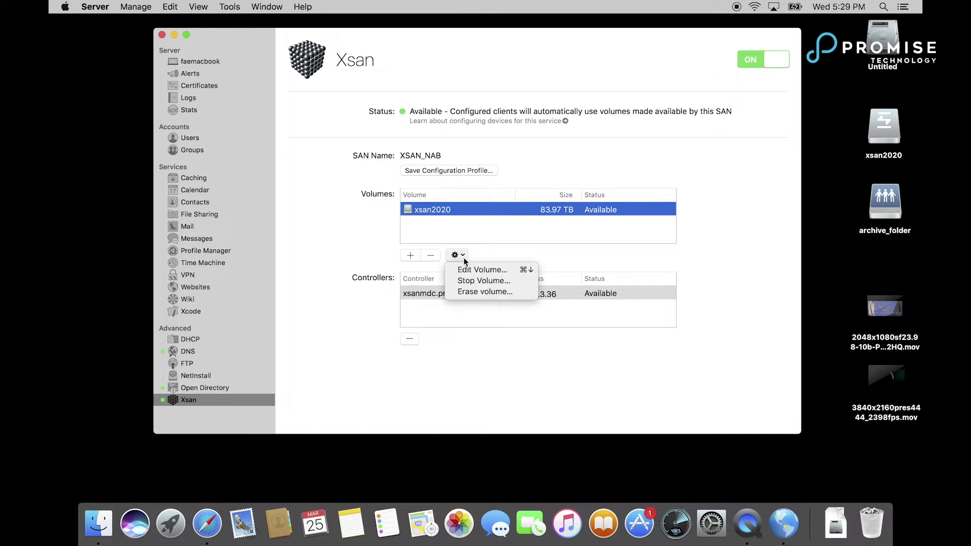
left_click(175, 34)
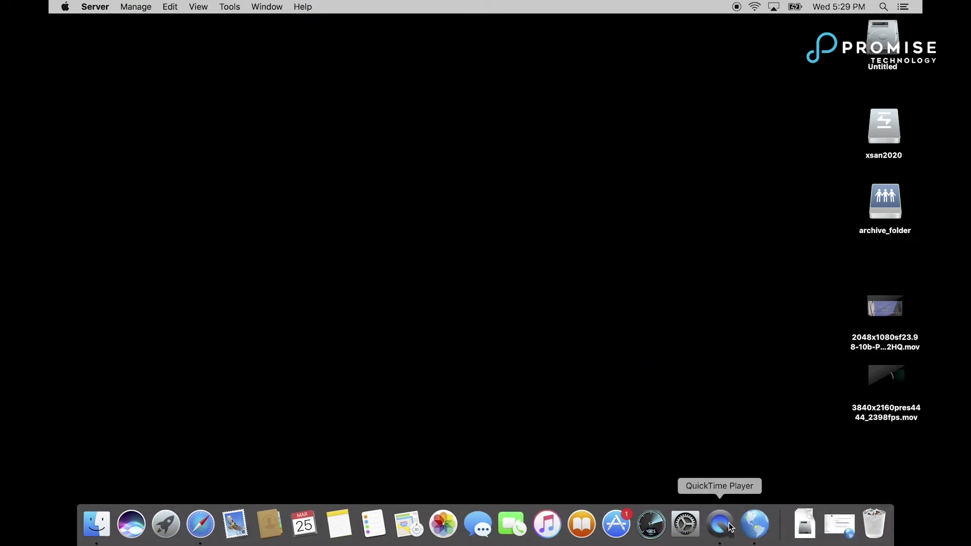
Run Disk Speed Test on xsan2020, getting about 1120 MB/s write and 1231 MB/s read.
left_click(653, 523)
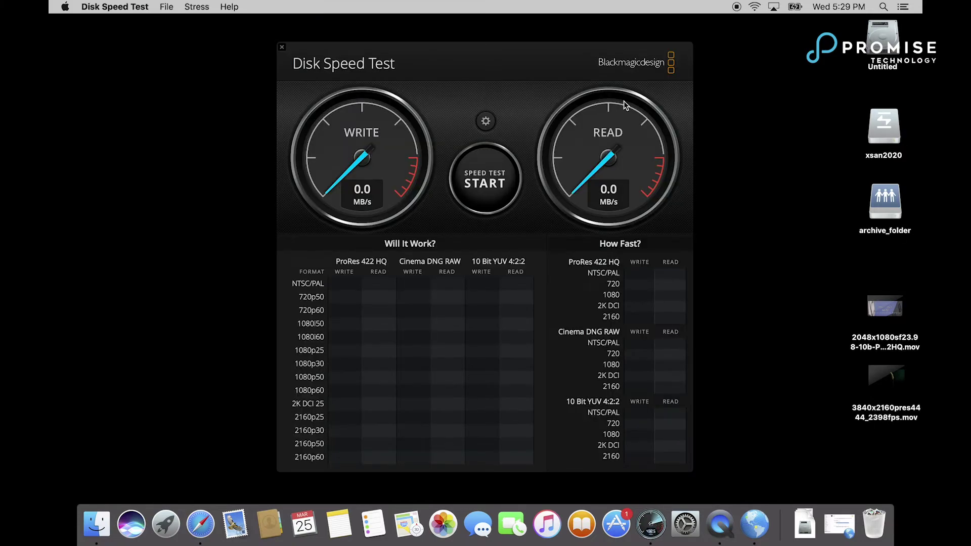
left_click(490, 118)
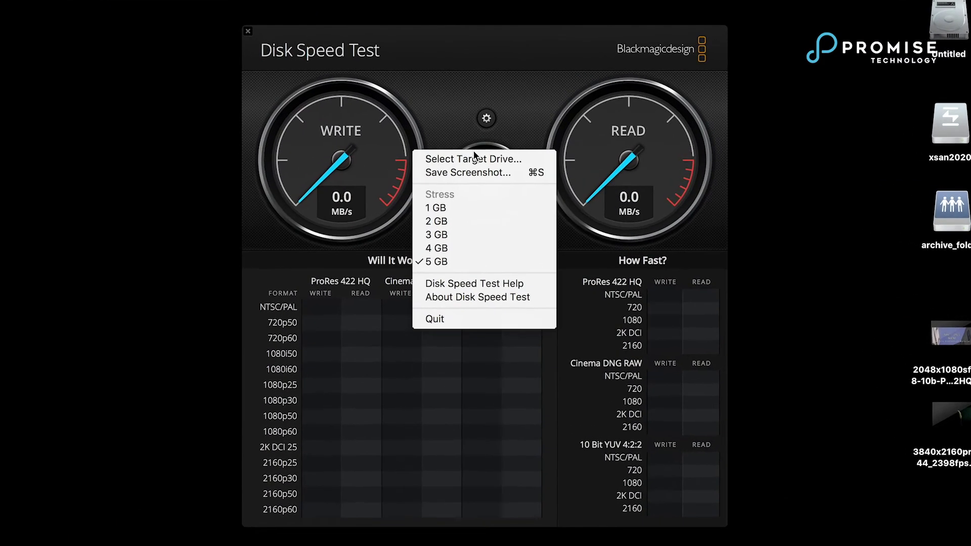
left_click(478, 156)
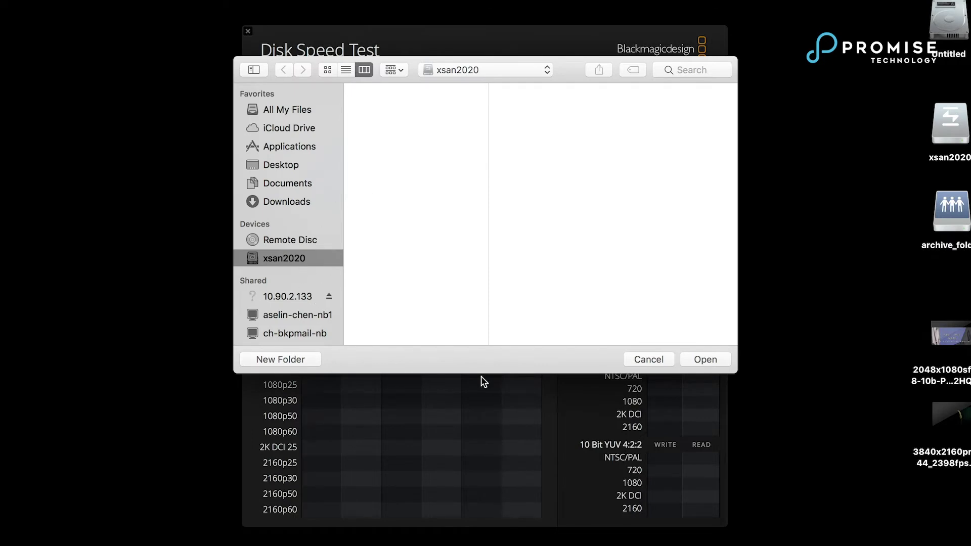
left_click(698, 360)
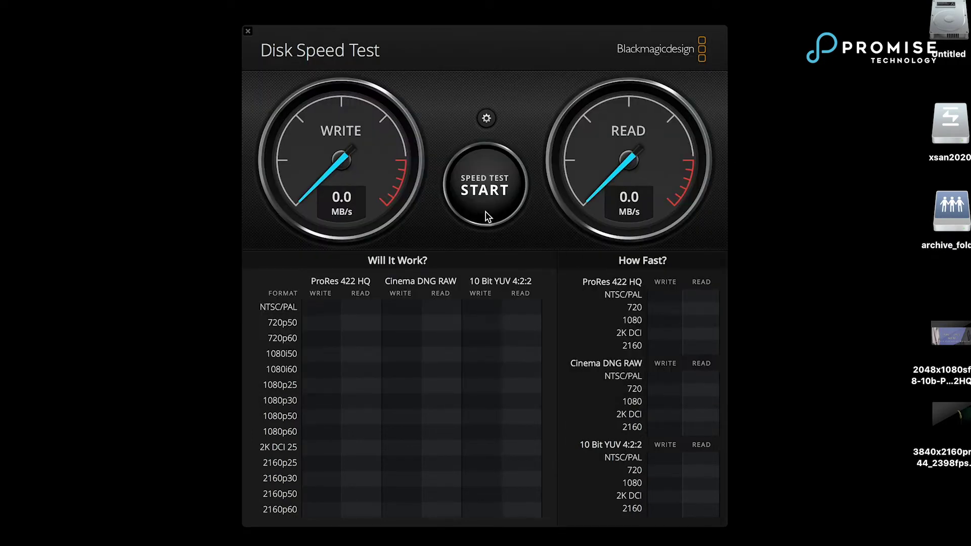
left_click(486, 194)
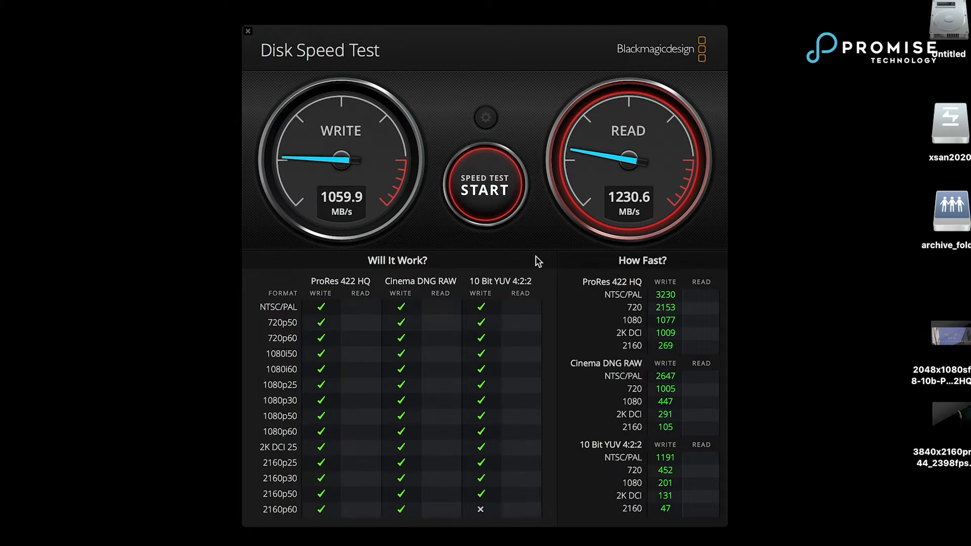
left_click(478, 195)
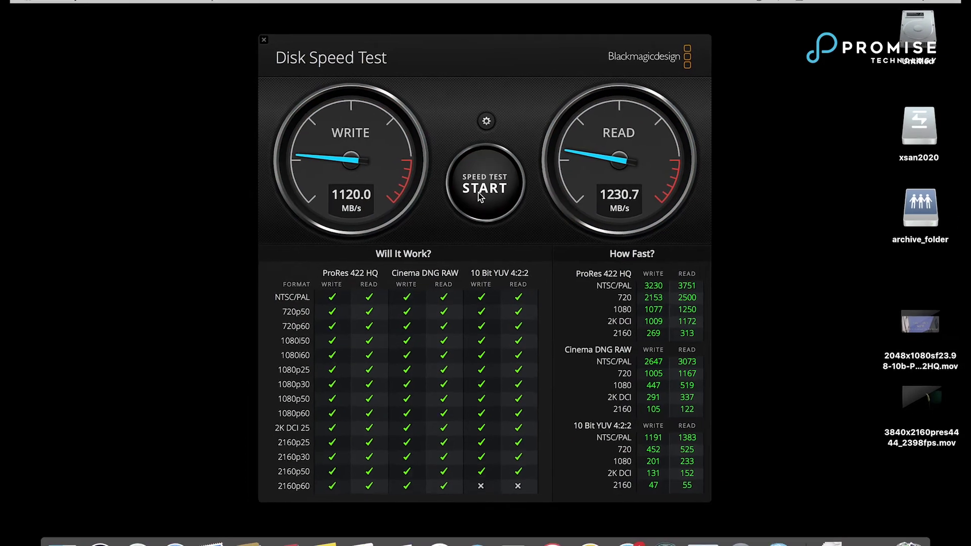
Close the speed tester and copy the 2048x1080 and 3840x2160 .mov clips onto xsan2020.
left_click(282, 51)
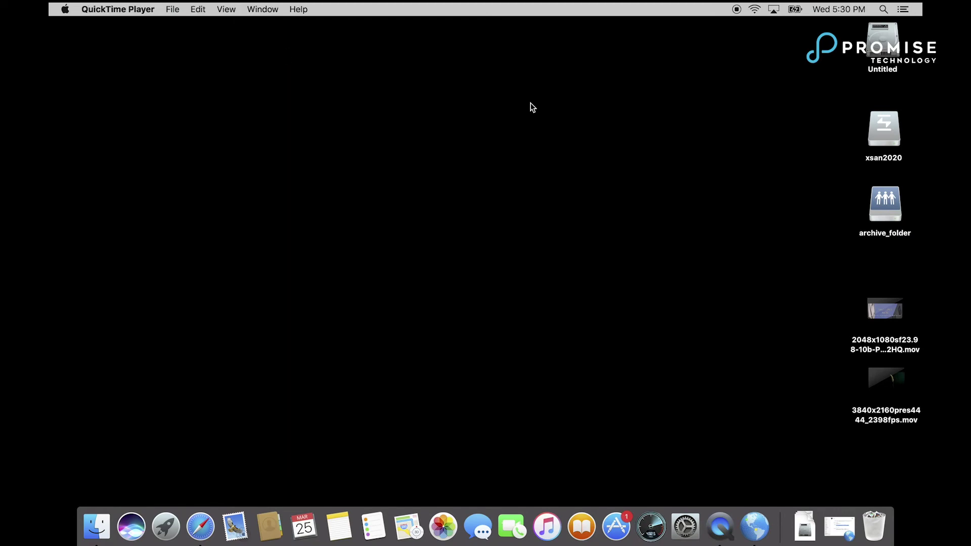
left_click(889, 304)
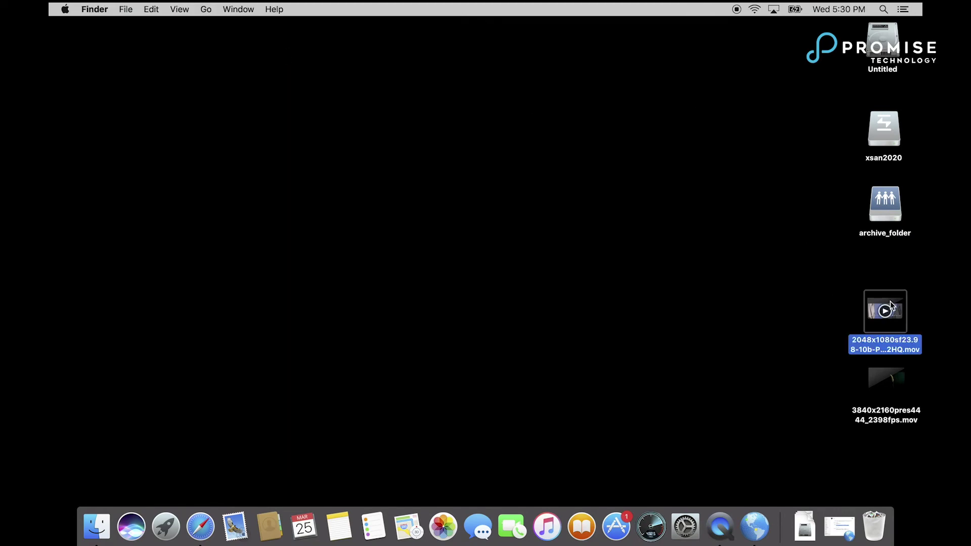
left_click_drag(898, 306, 892, 135)
double_click(892, 135)
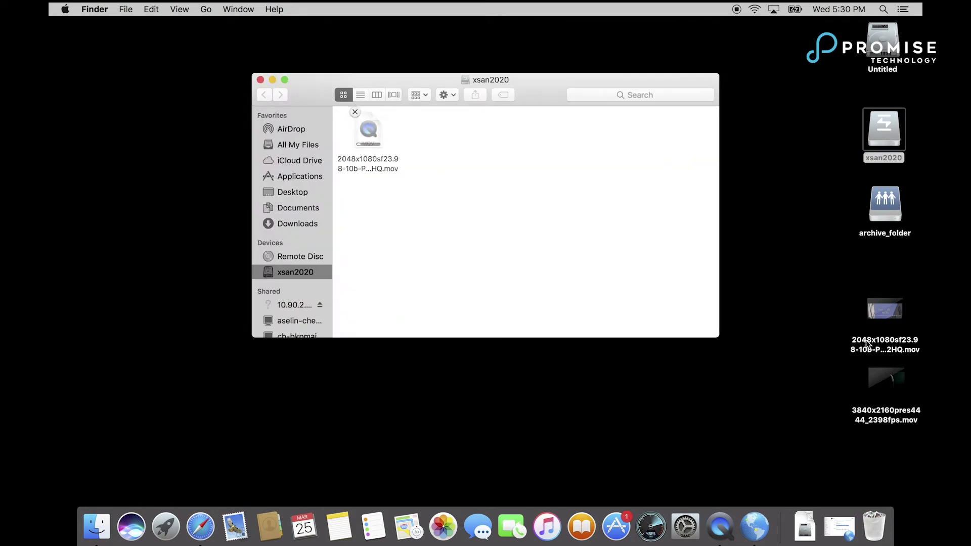
left_click_drag(903, 379, 574, 201)
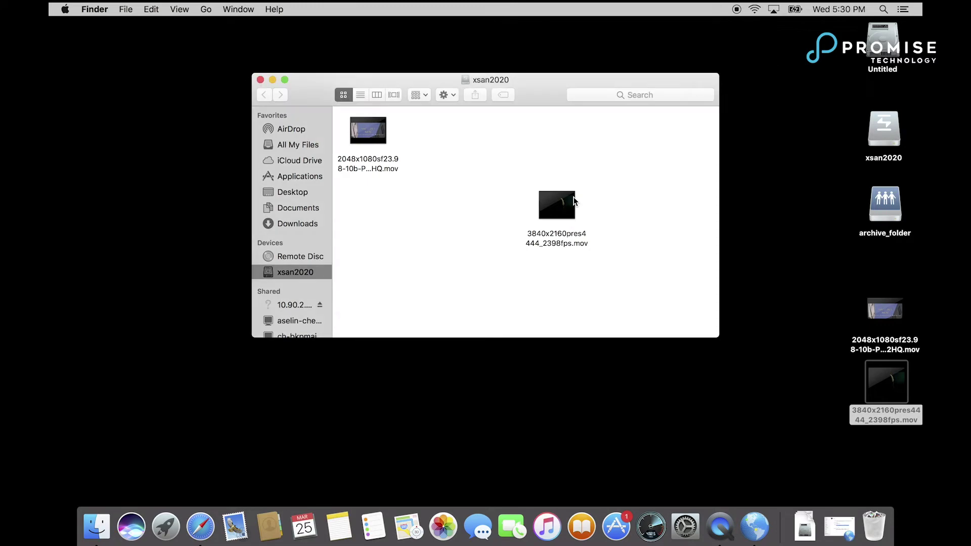
left_click(259, 80)
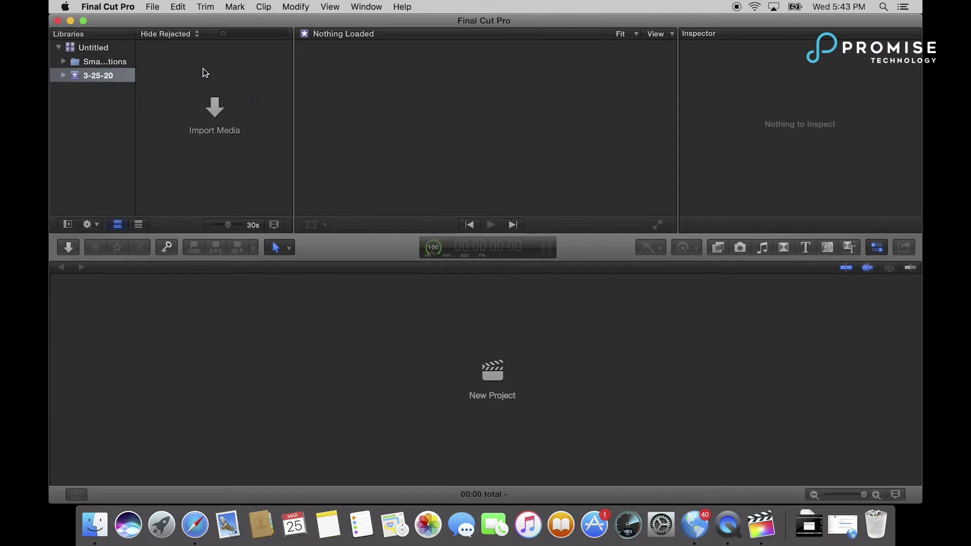
Import the 2048x1080 ProRes clip from xsan2020 into the Final Cut Pro event.
left_click(209, 103)
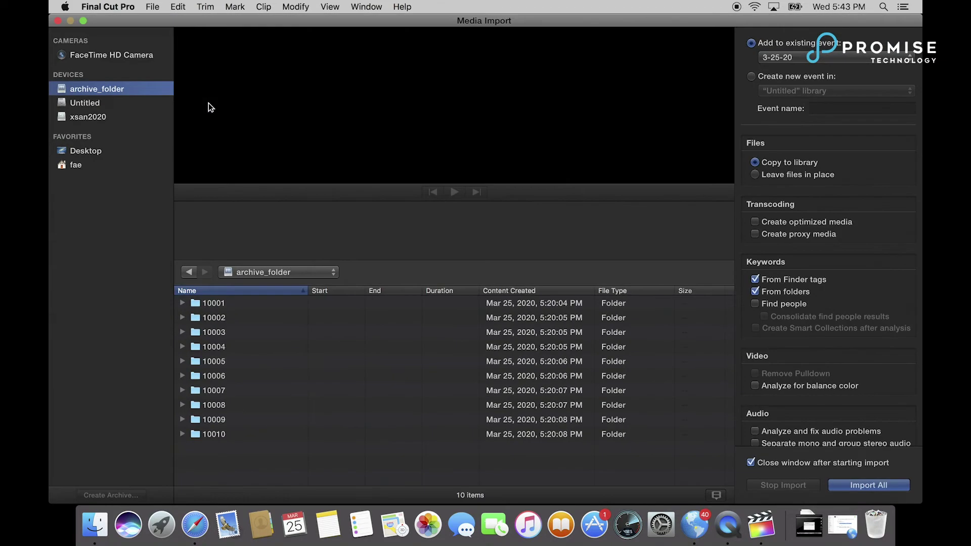
left_click(93, 117)
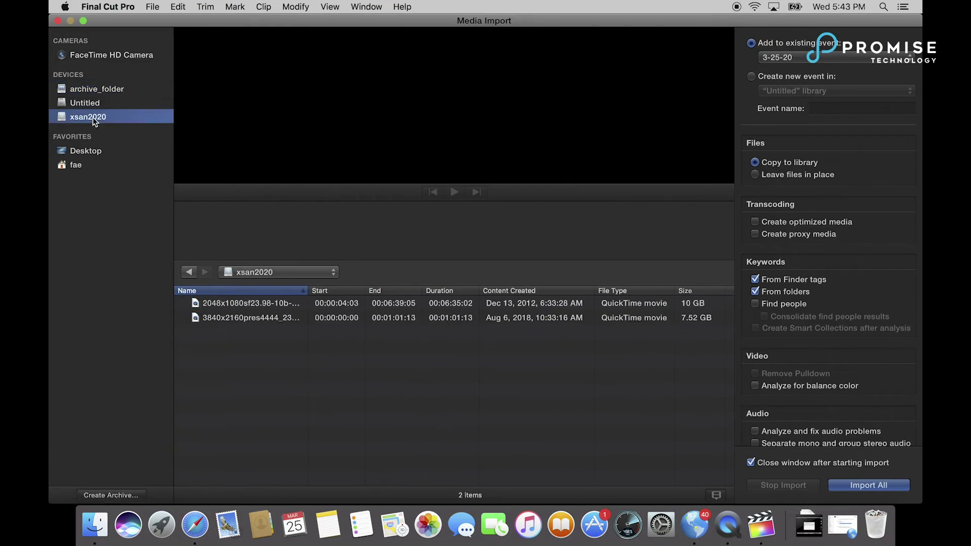
double_click(226, 305)
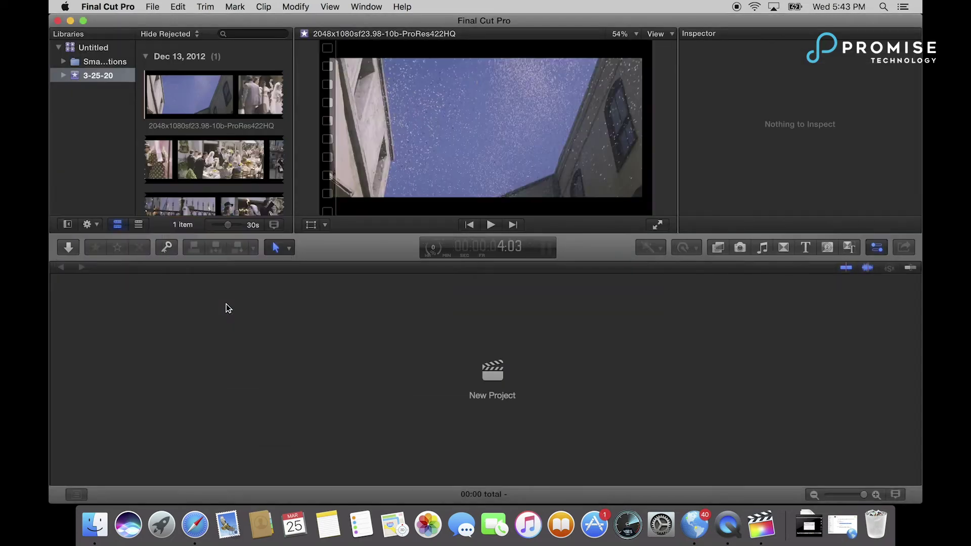
Put the clip in a new project with suggested video properties, then play and scrub it.
left_click(508, 377)
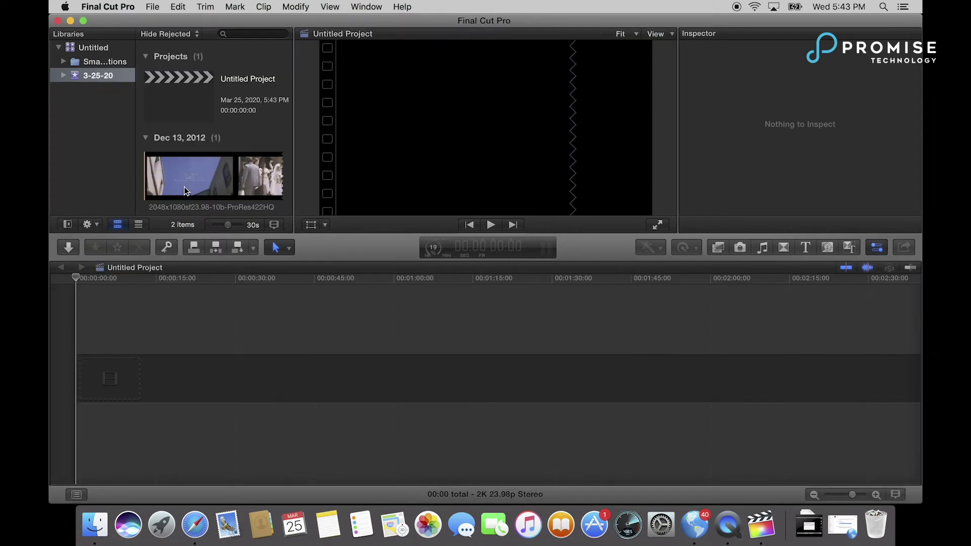
left_click(185, 189)
left_click_drag(77, 286, 76, 379)
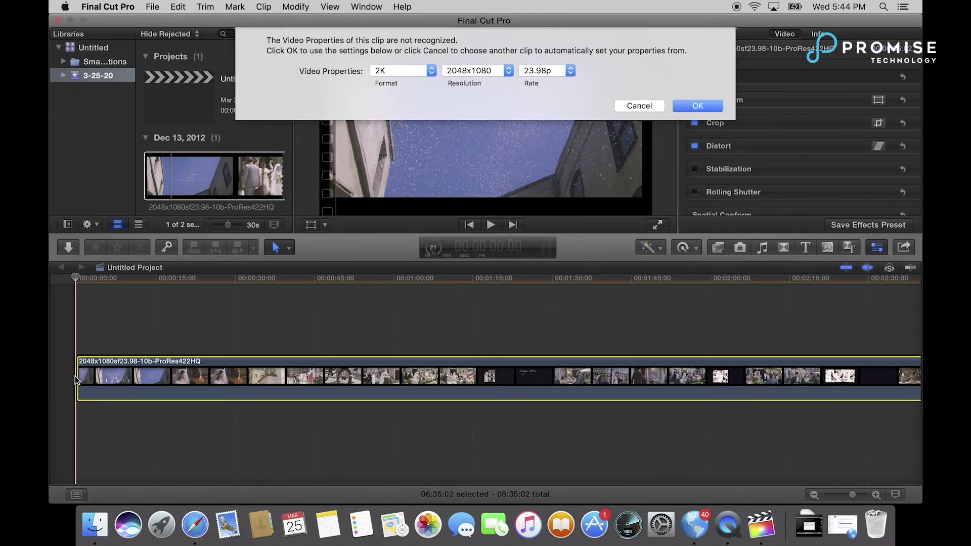
left_click(699, 107)
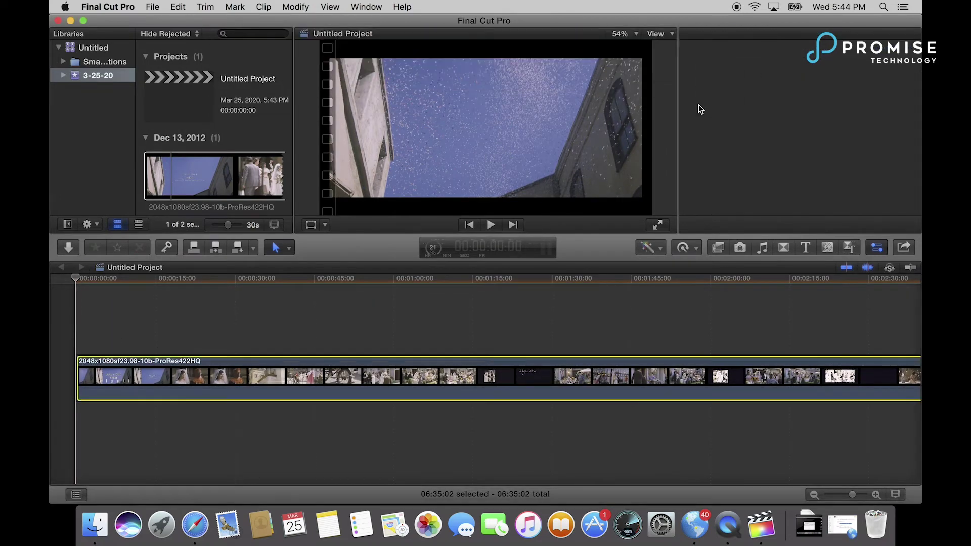
left_click(491, 225)
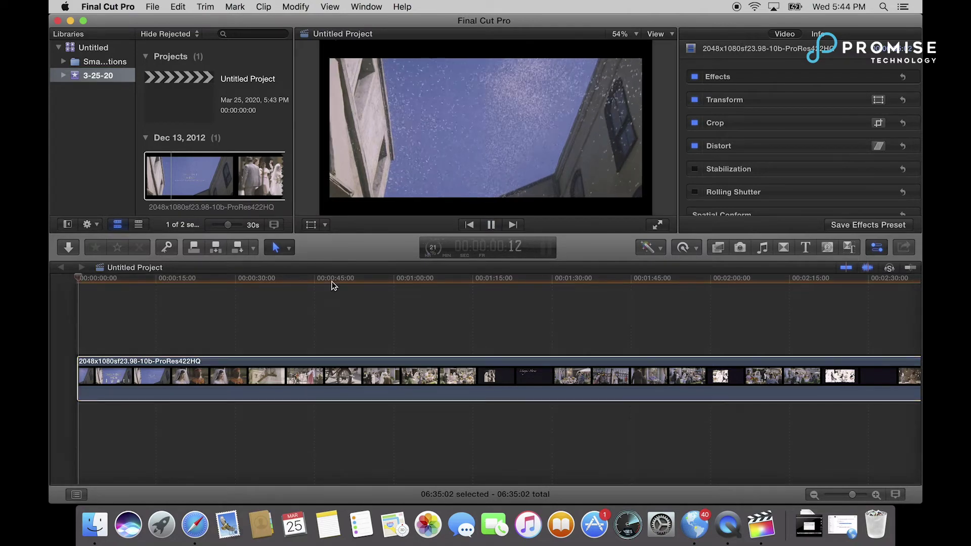
left_click(90, 281)
mouse_move(275, 284)
left_mouse_down()
mouse_move(397, 292)
mouse_move(391, 297)
mouse_move(449, 335)
left_mouse_up()
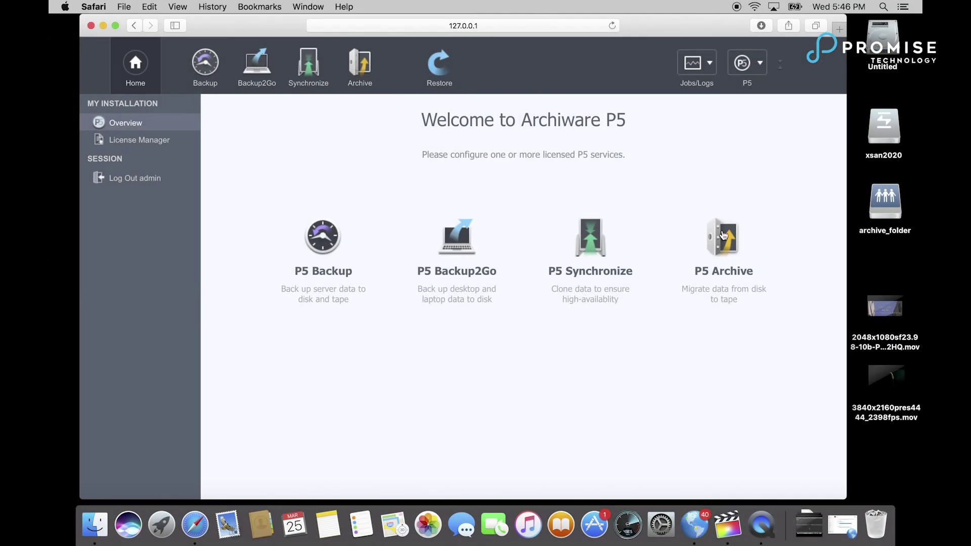
Go to Archiware P5's Archive service and show Storage Manager under Target.
left_click(726, 251)
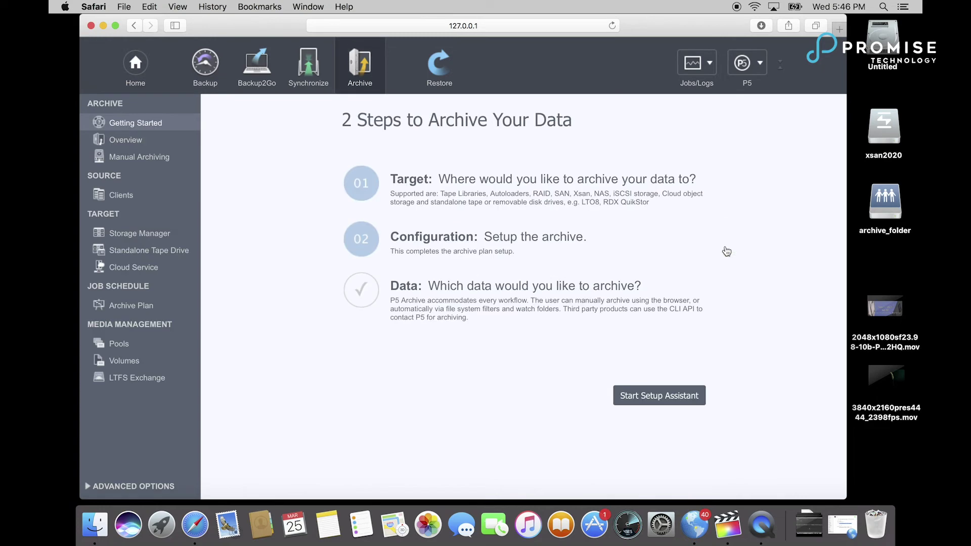
left_click(155, 240)
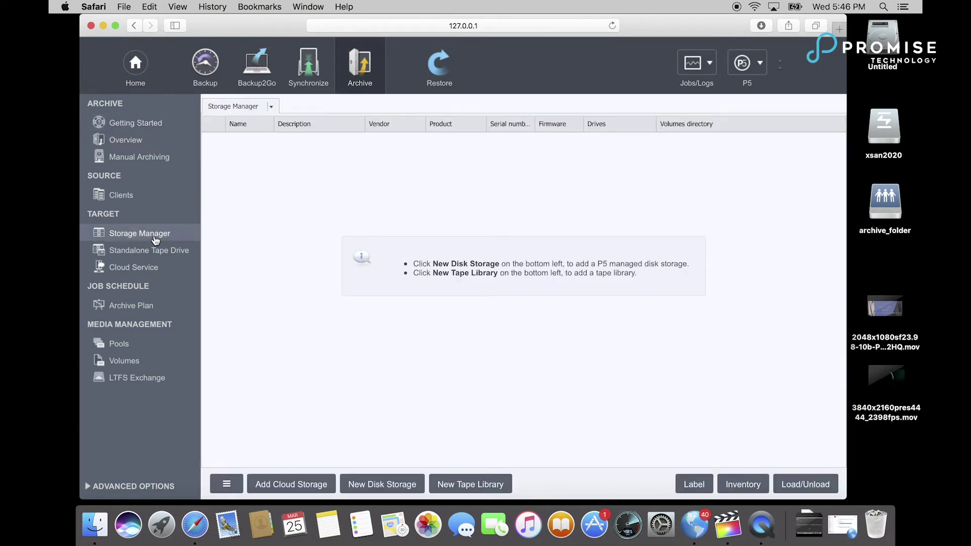